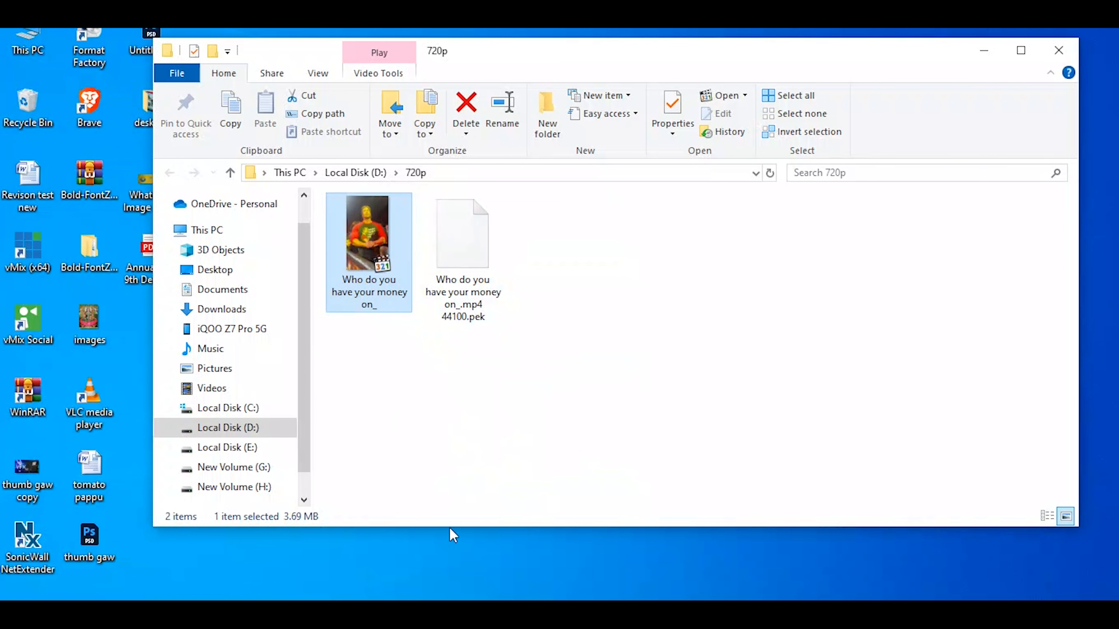
Switch to Premiere Pro and create a sequence from the custom 4k shorts preset, 2160 by 3840 at 23.976 fps.
drag(450, 529, 107, 526)
key(ctrl+n)
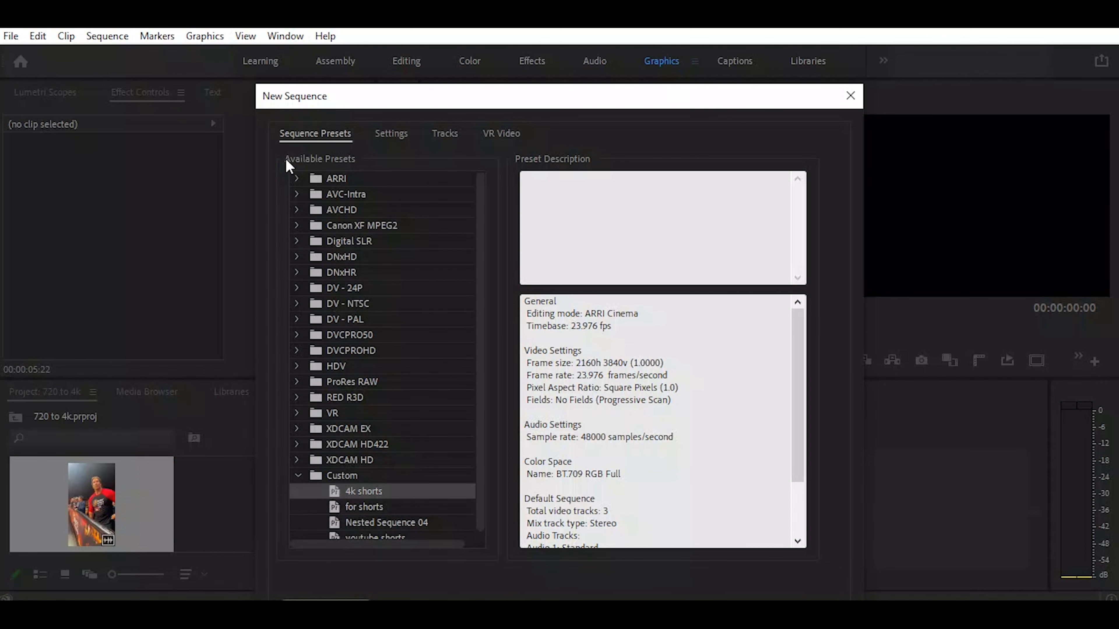
click(297, 179)
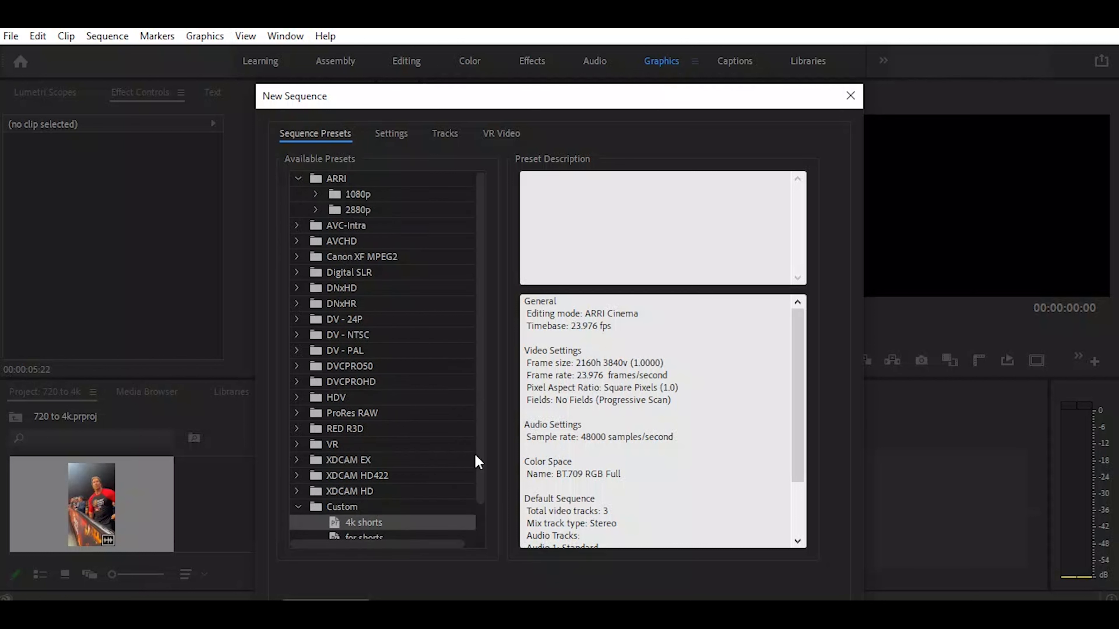
click(390, 133)
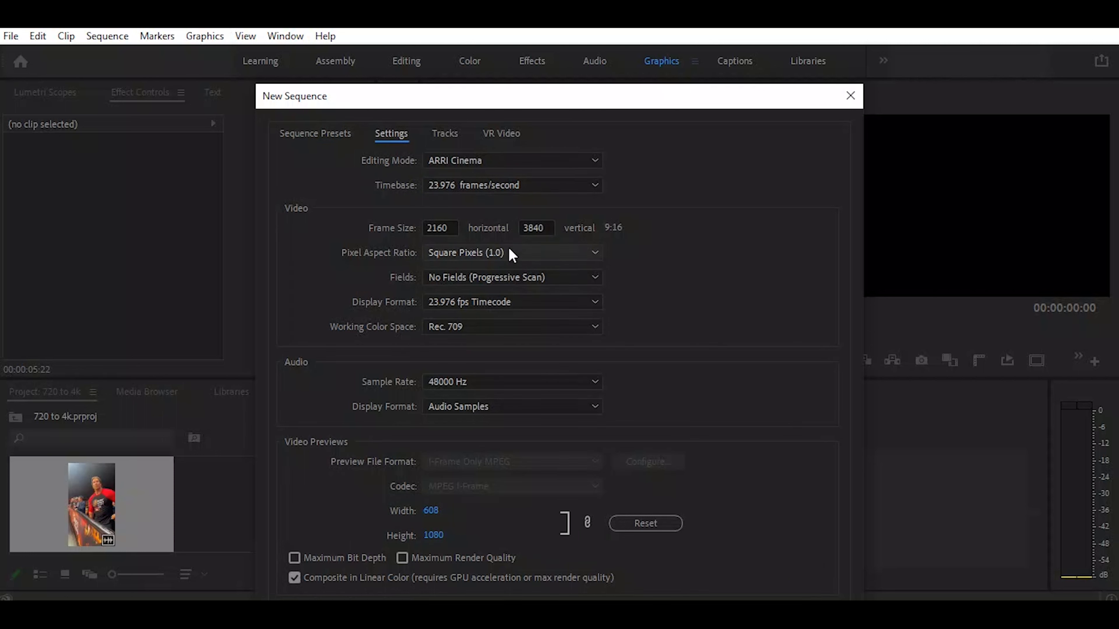
key(Return)
Place the 720p video clip at the start of track V1 and select it with the playhead at 00:00:11:00.
drag(91, 491, 612, 504)
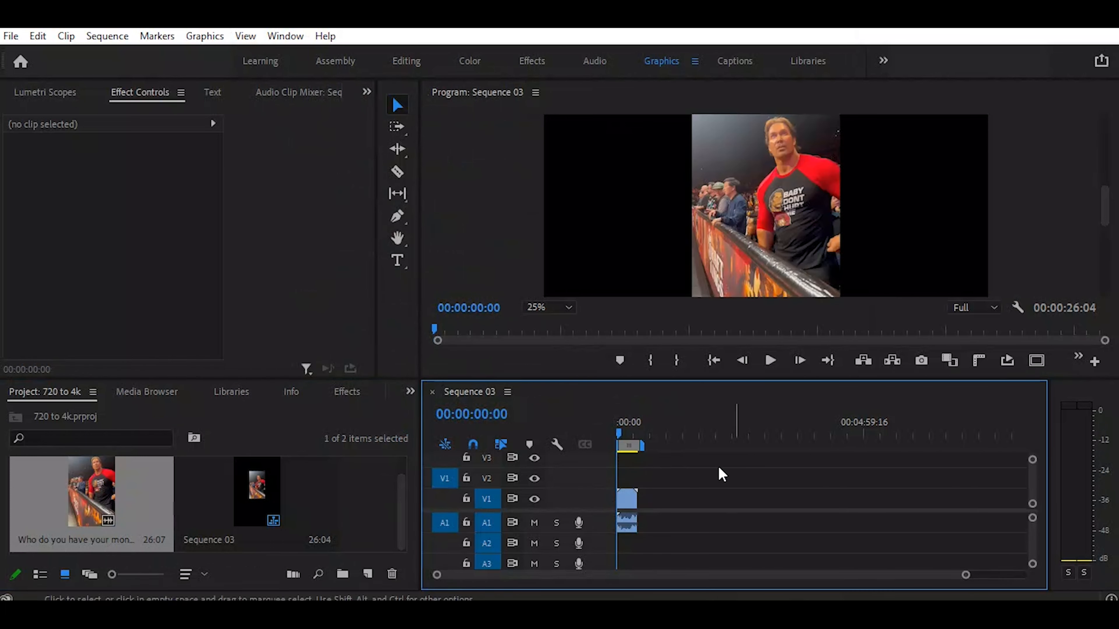
click(625, 434)
click(627, 500)
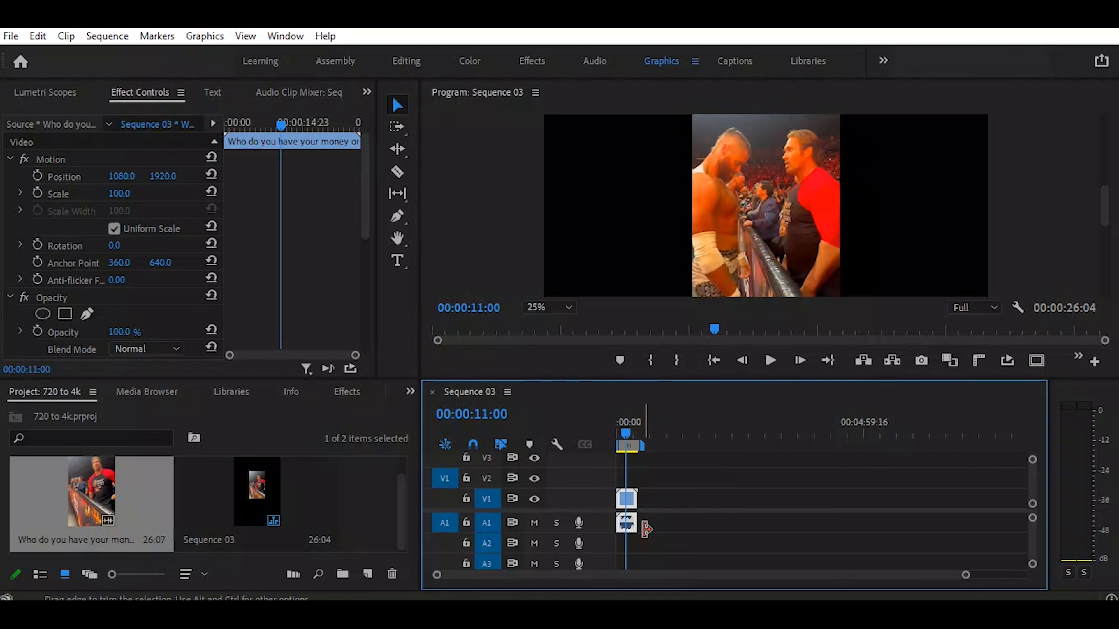
Fit the program preview to its frame and set the selected clip's scale to 300.
click(569, 308)
click(553, 323)
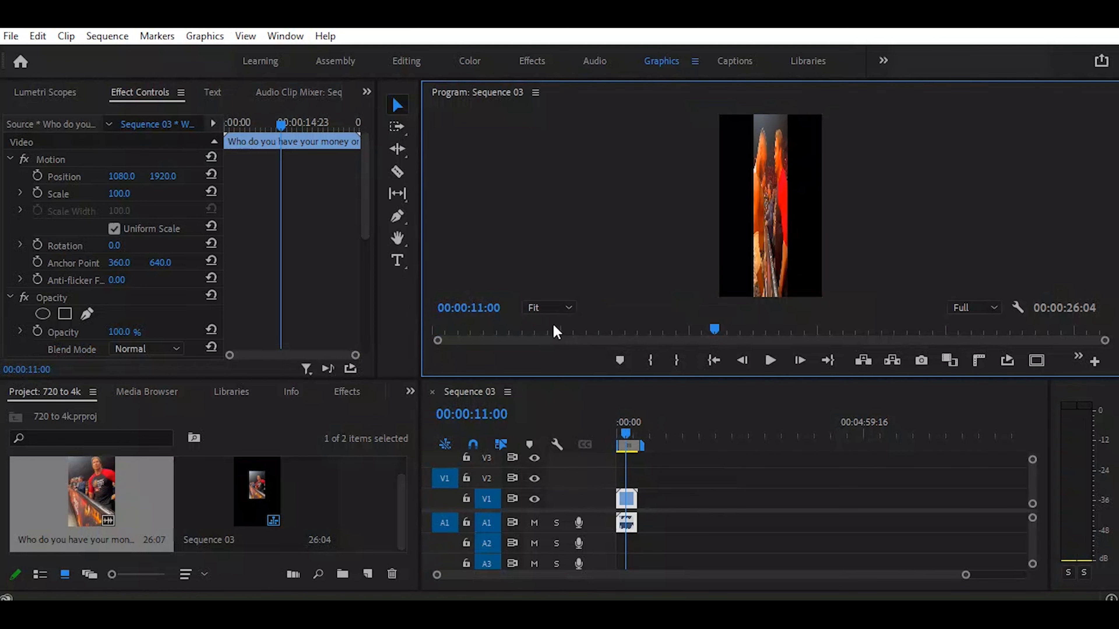
click(118, 193)
text(300)
key(Return)
Find the Unsharp Mask video effect and apply it to the clip on track V1.
scroll(132, 247, down, 5)
click(346, 391)
click(88, 413)
text(unsharpmask)
key(BackSpace)
key(BackSpace)
key(BackSpace)
key(BackSpace)
key(BackSpace)
key(BackSpace)
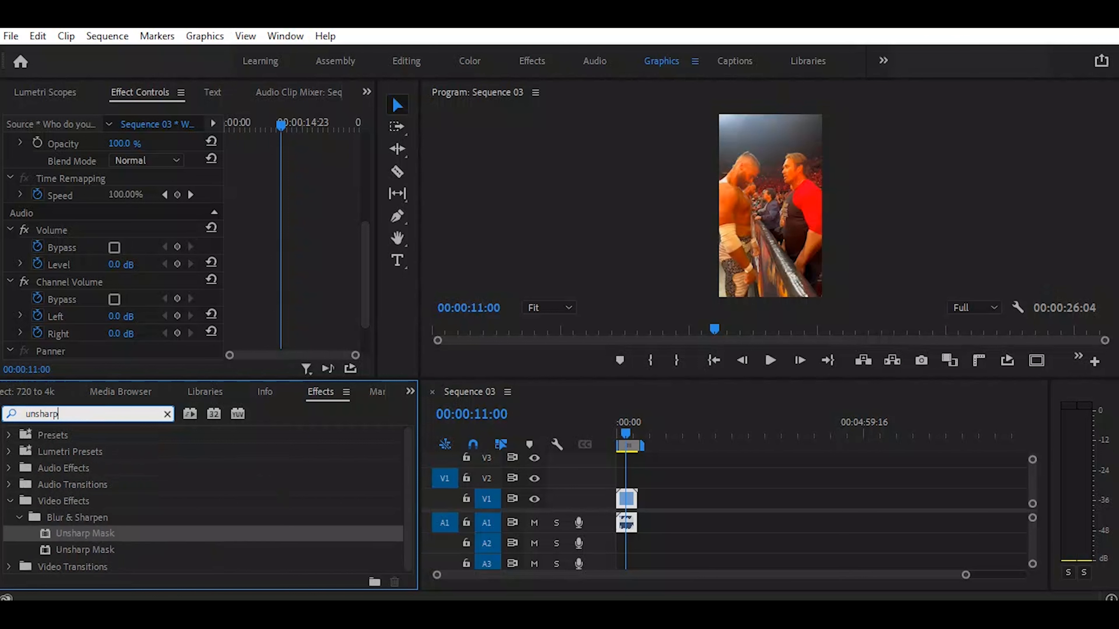
click(88, 538)
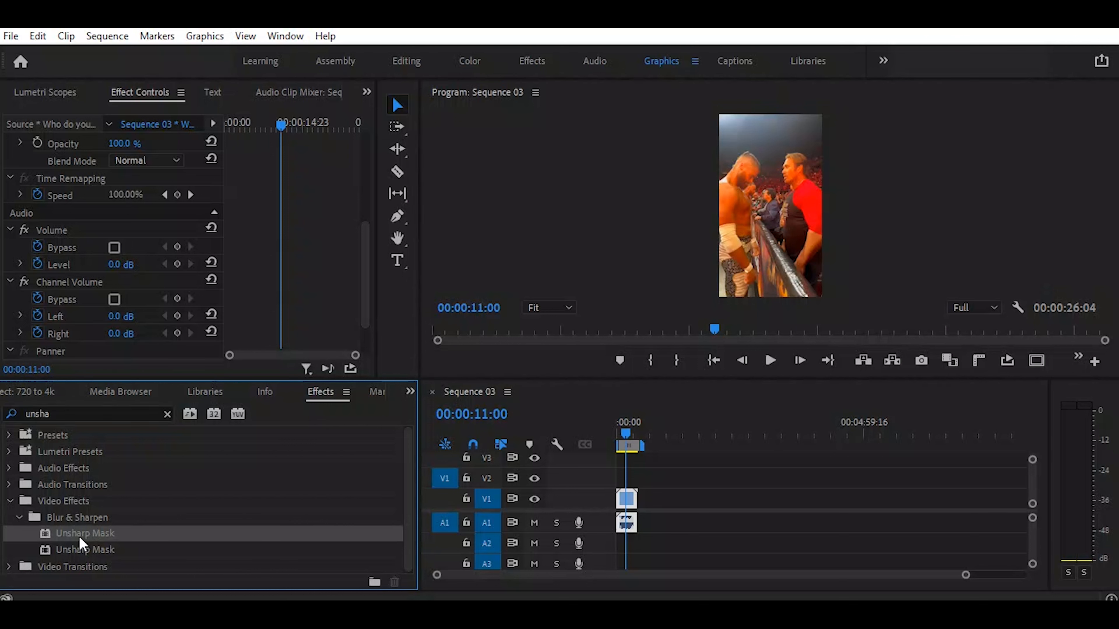
drag(72, 533, 624, 499)
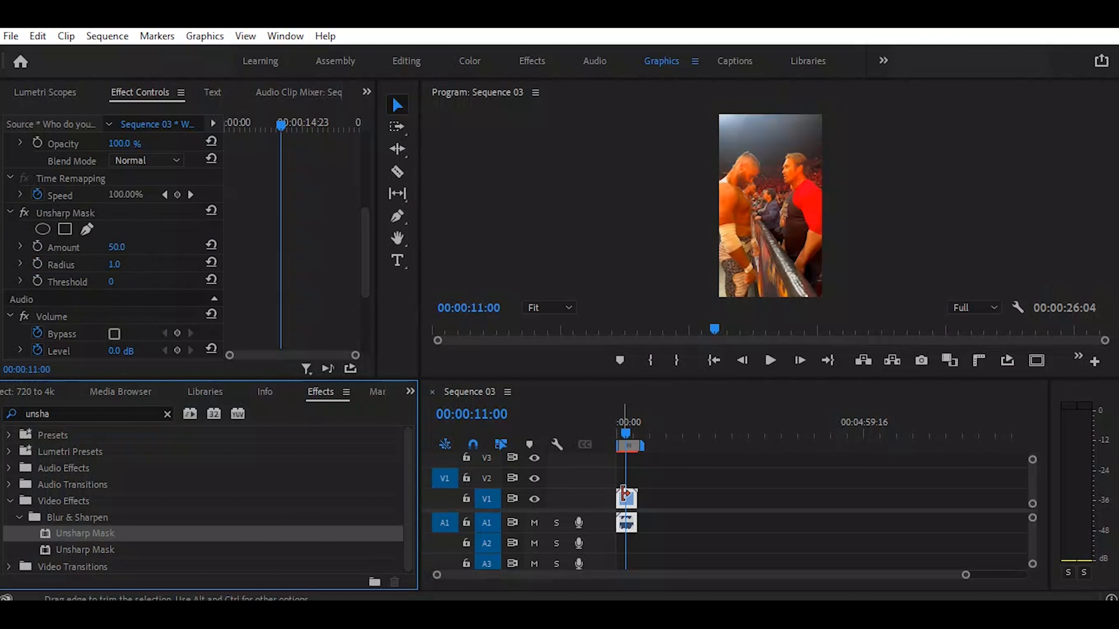
Set the clip's Unsharp Mask amount to 300 and radius to 10.
mouse_move(367, 230)
mouse_down()
mouse_move(356, 293)
mouse_move(360, 222)
mouse_up()
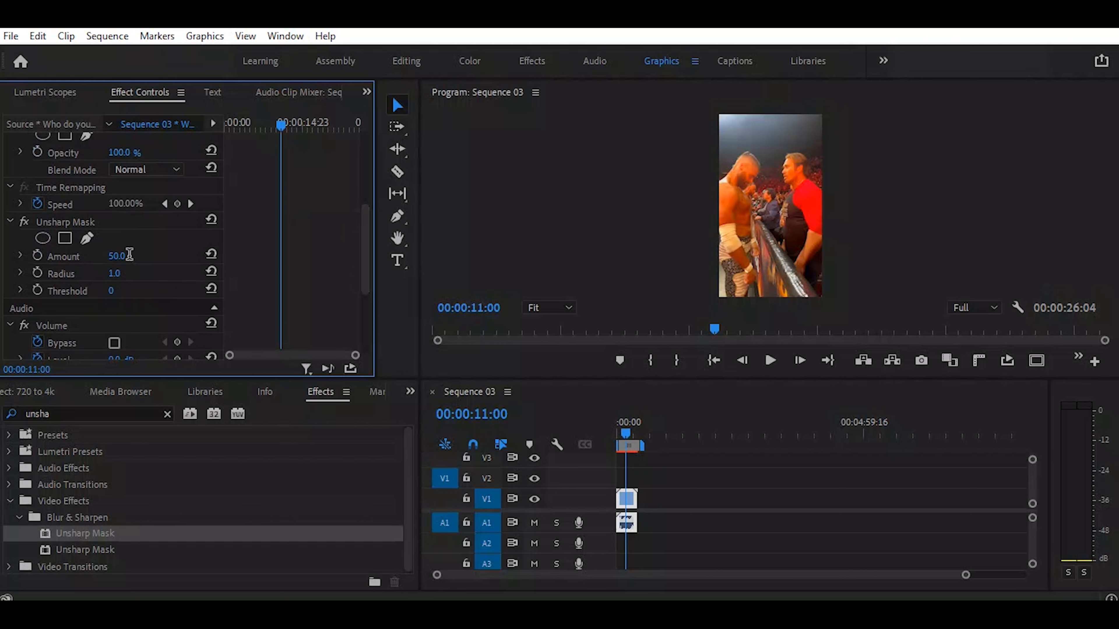
click(118, 256)
text(300)
key(Tab)
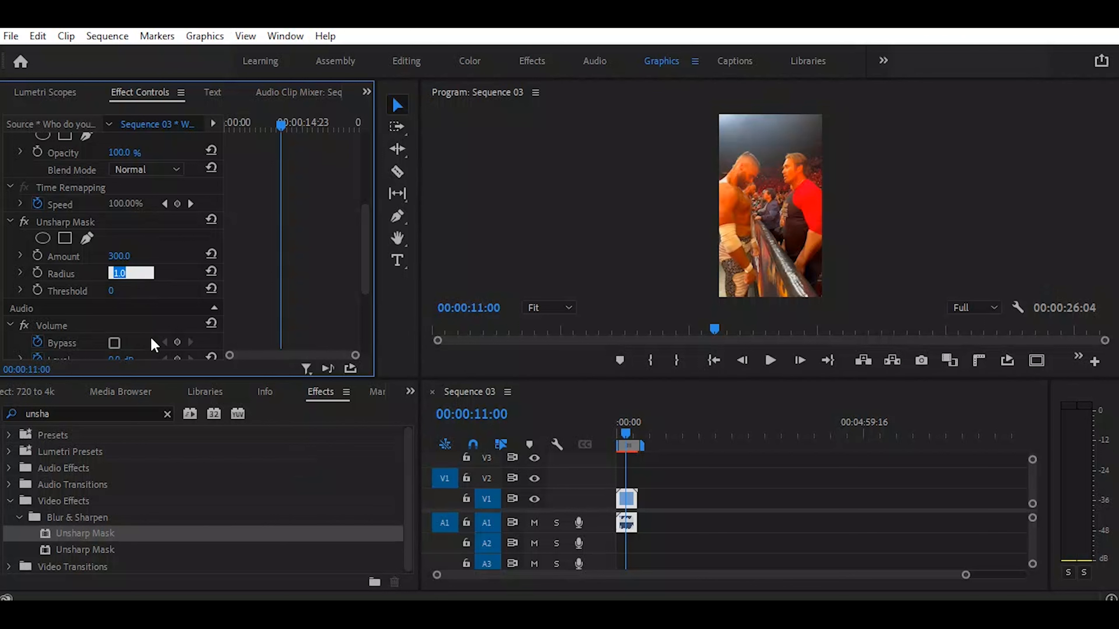
text(10)
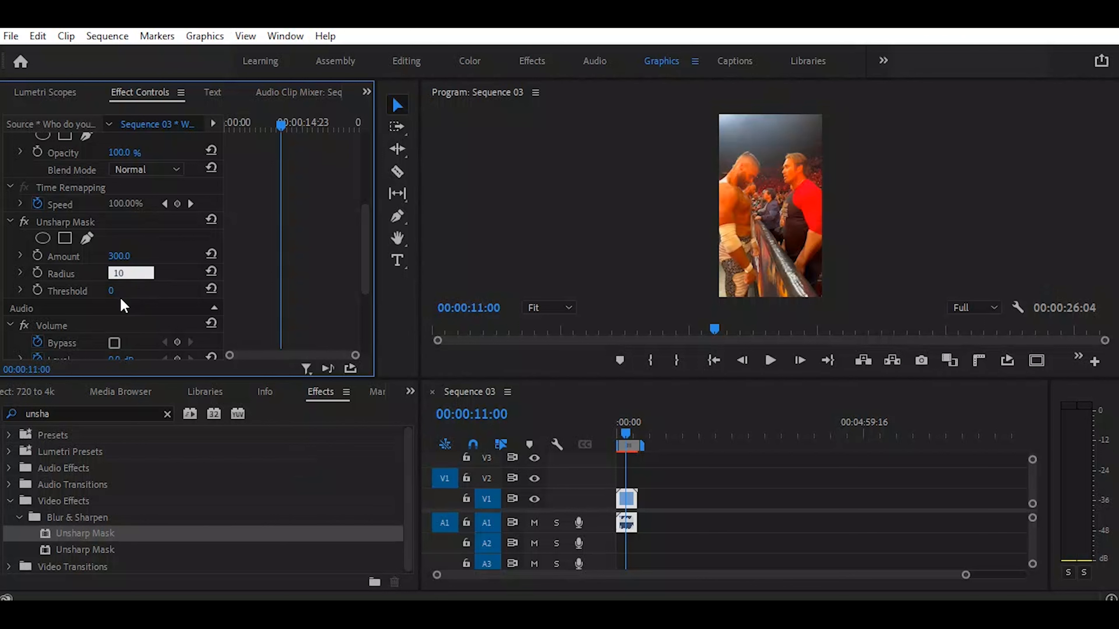